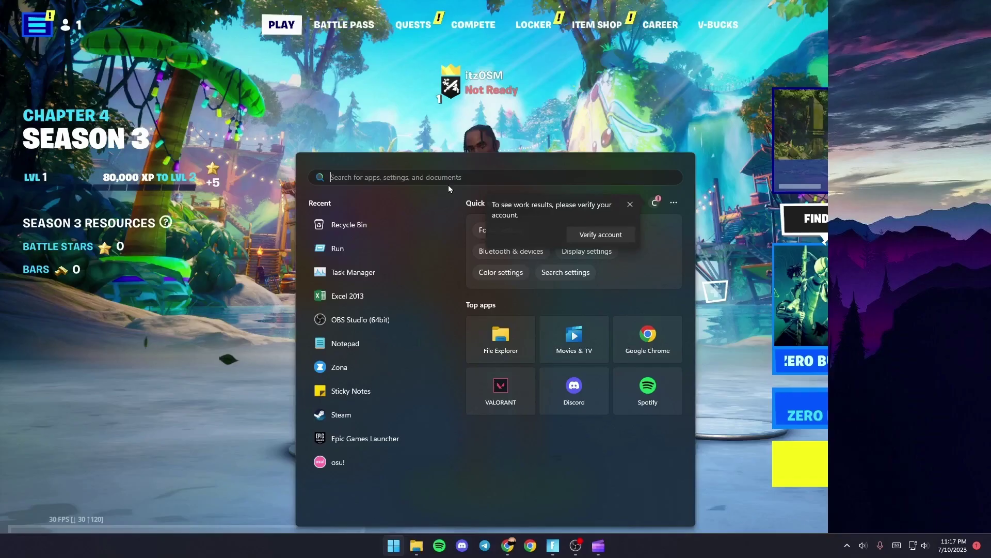
type("task Manager")
Step: Open Task Manager's Details tab and bring up the FortniteClient process's context menu
left_click(354, 256)
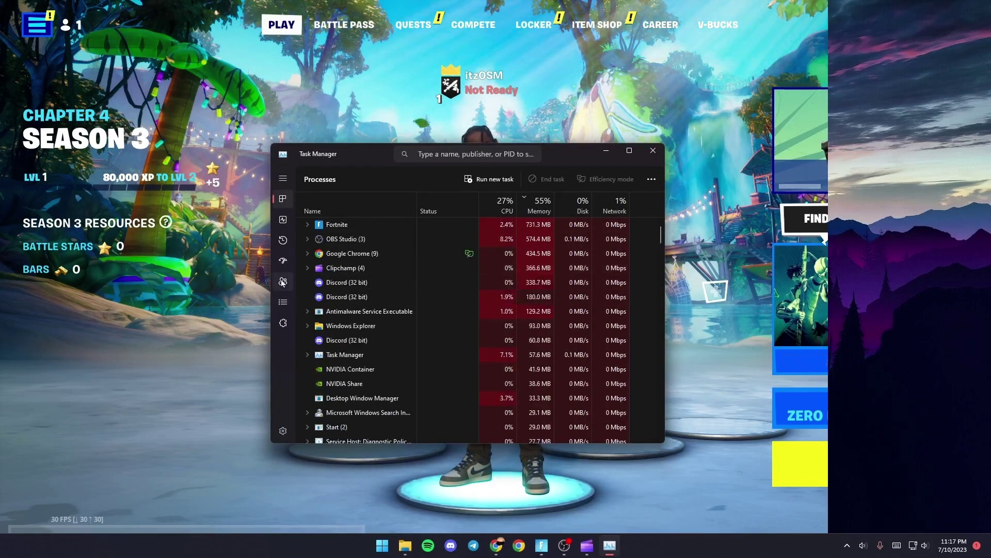
left_click(284, 304)
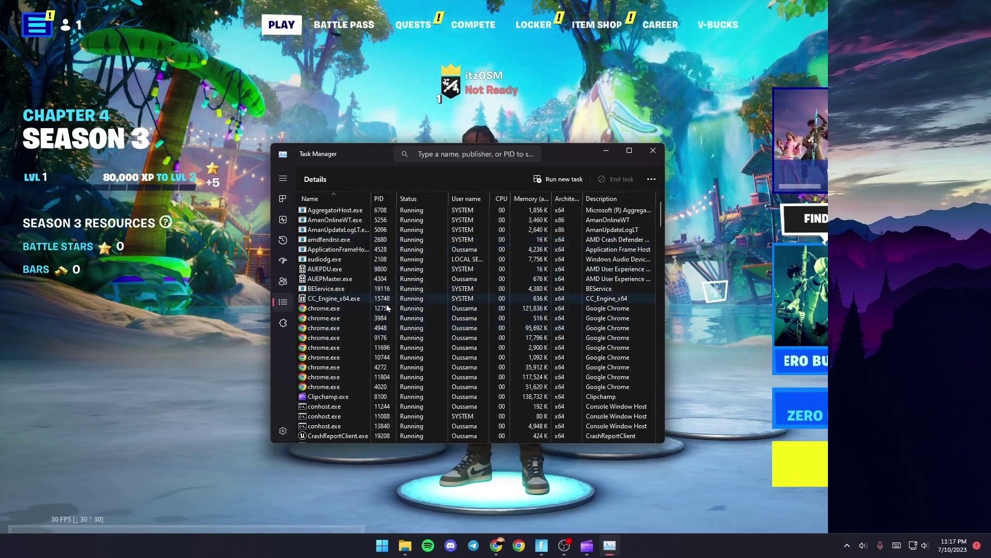
scroll(387, 308, "down", 5)
scroll(391, 321, "down", 5)
scroll(402, 350, "down", 5)
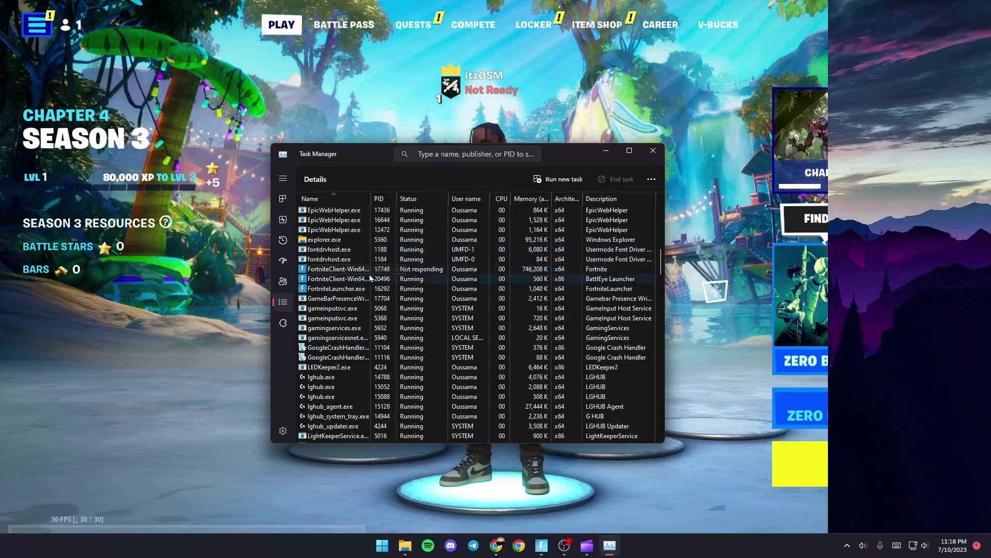
right_click(400, 269)
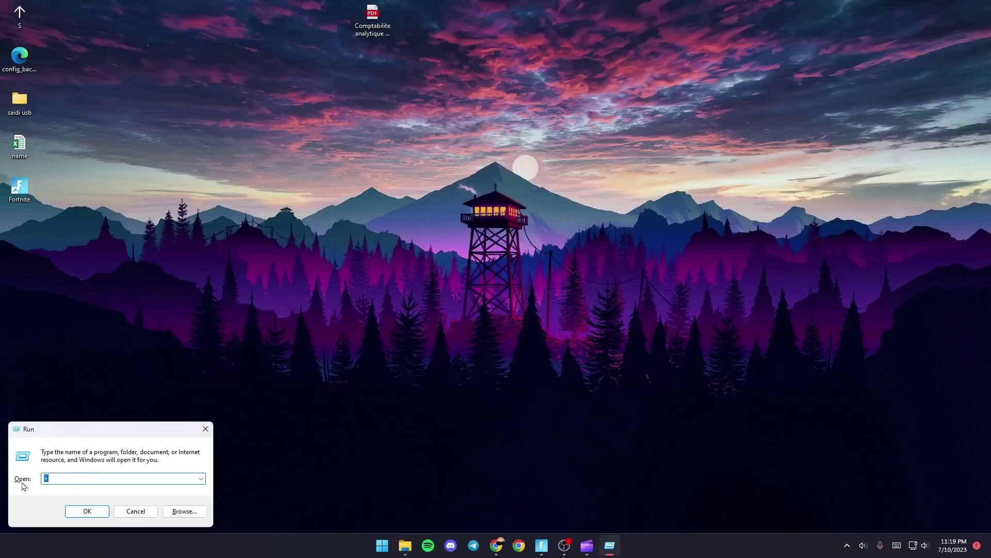
type("%")
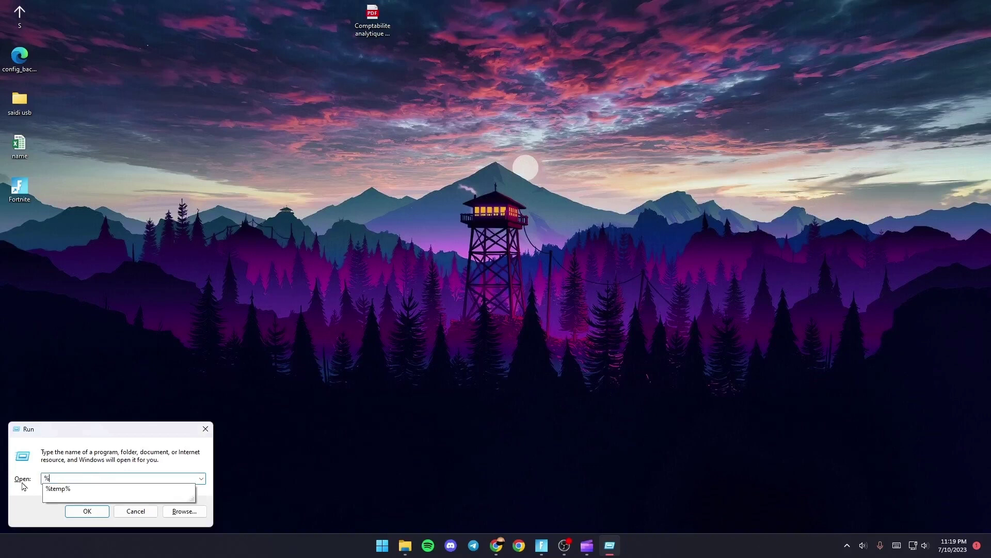
type("temp%")
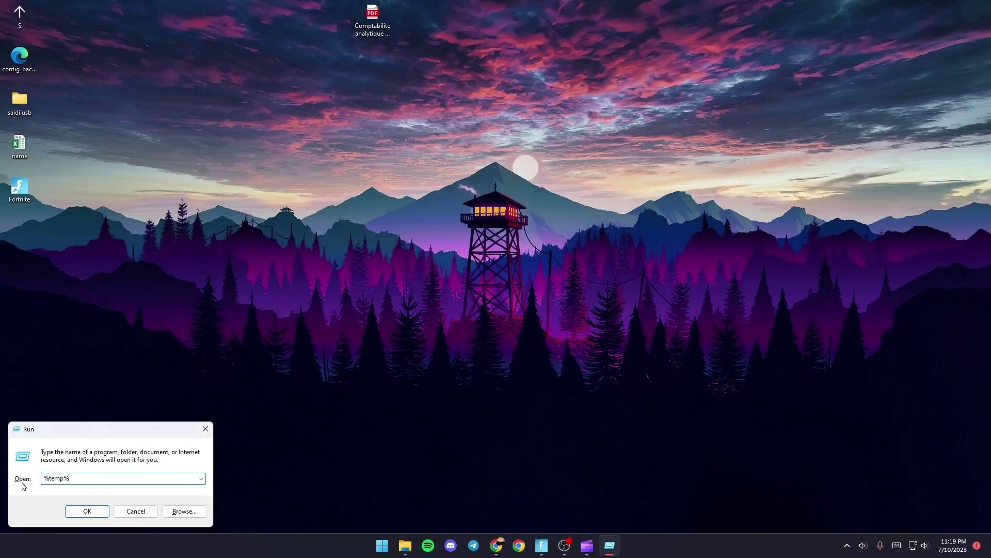
Step: Run %temp% to open the user's Temp folder
left_click(80, 508)
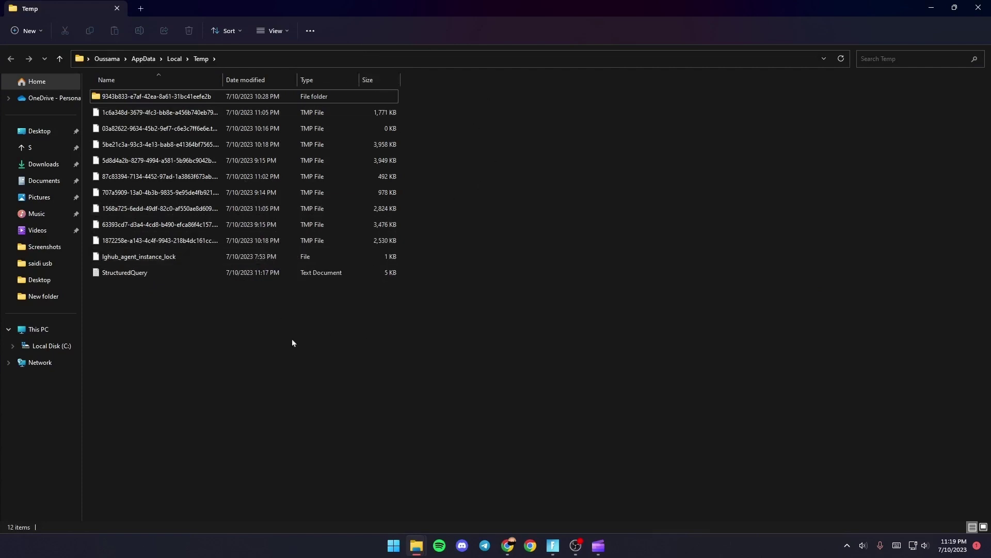
Step: Delete every Temp folder item, skipping in-use files and folders, then close File Explorer
left_click(224, 240)
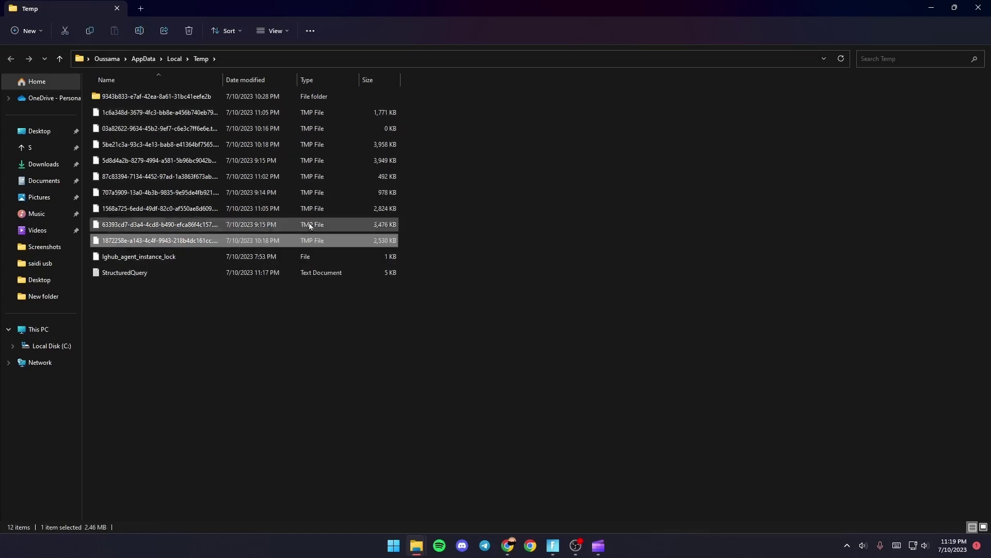
left_click(289, 194)
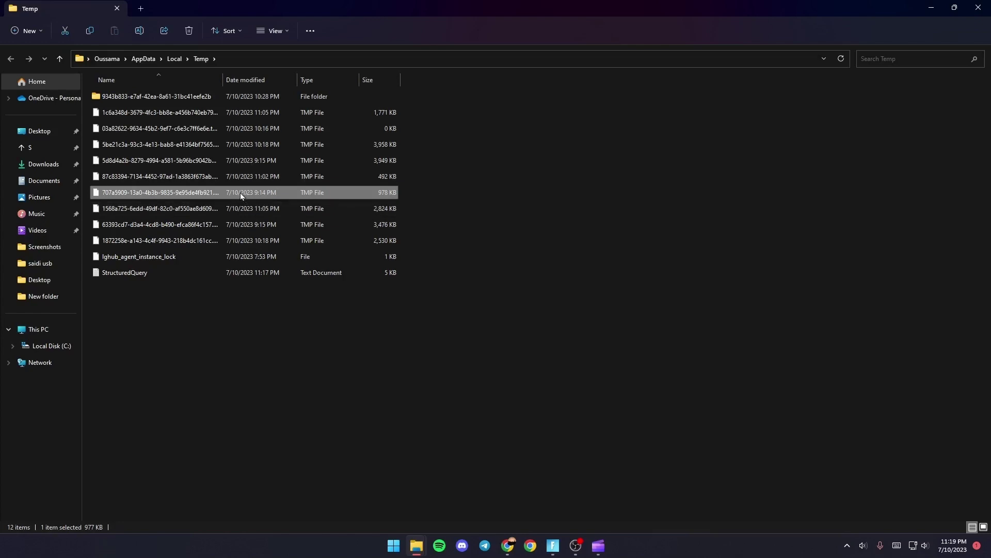
key("ctrl+a")
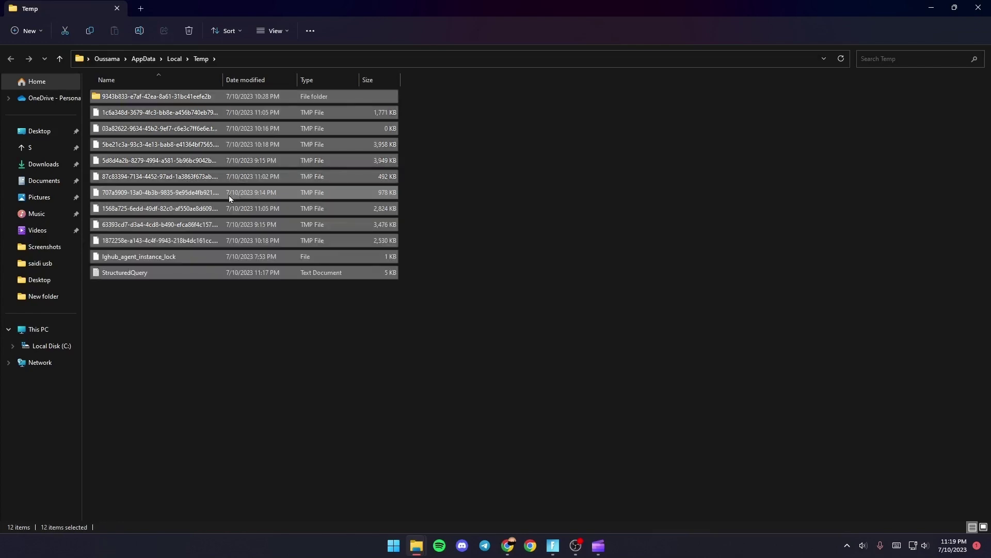
right_click(221, 194)
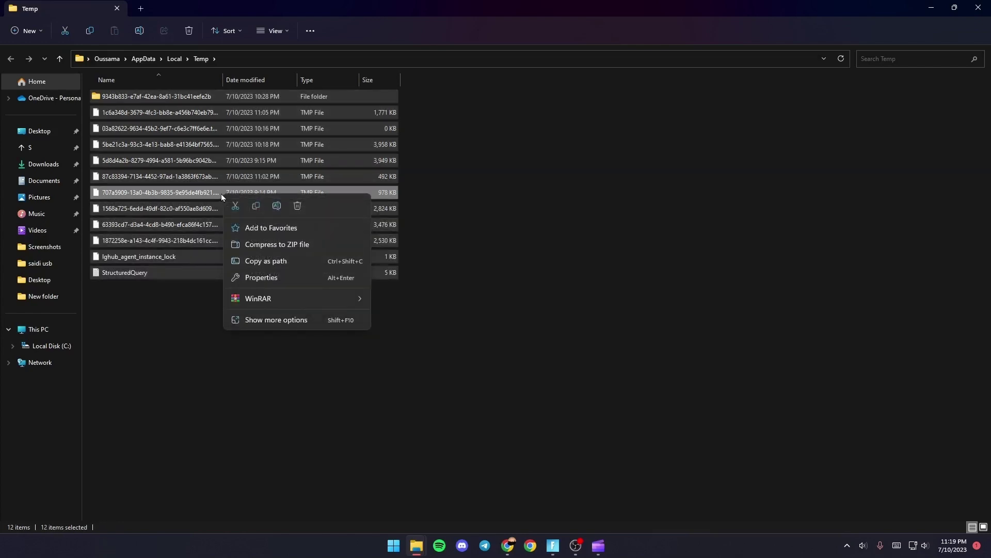
left_click(298, 207)
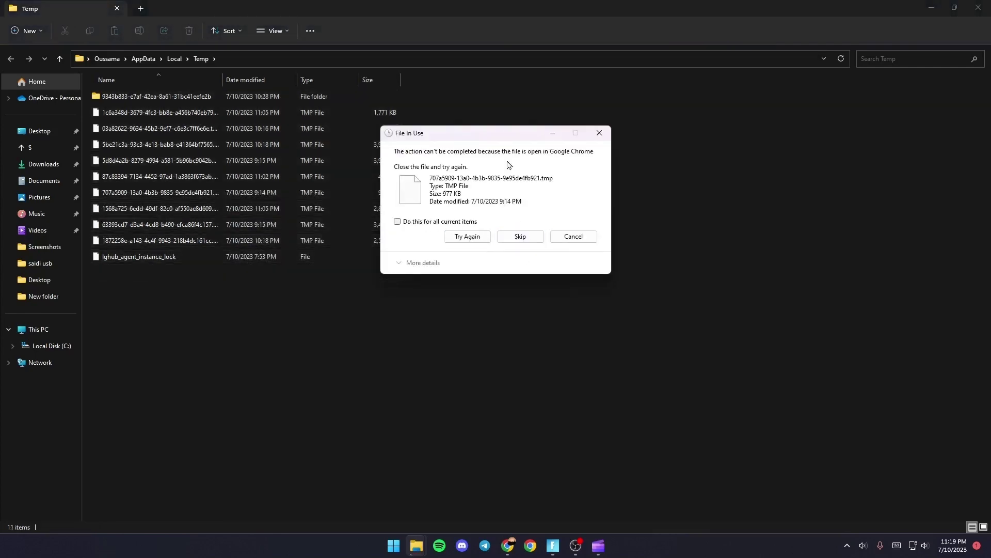
left_click_drag(492, 134, 529, 165)
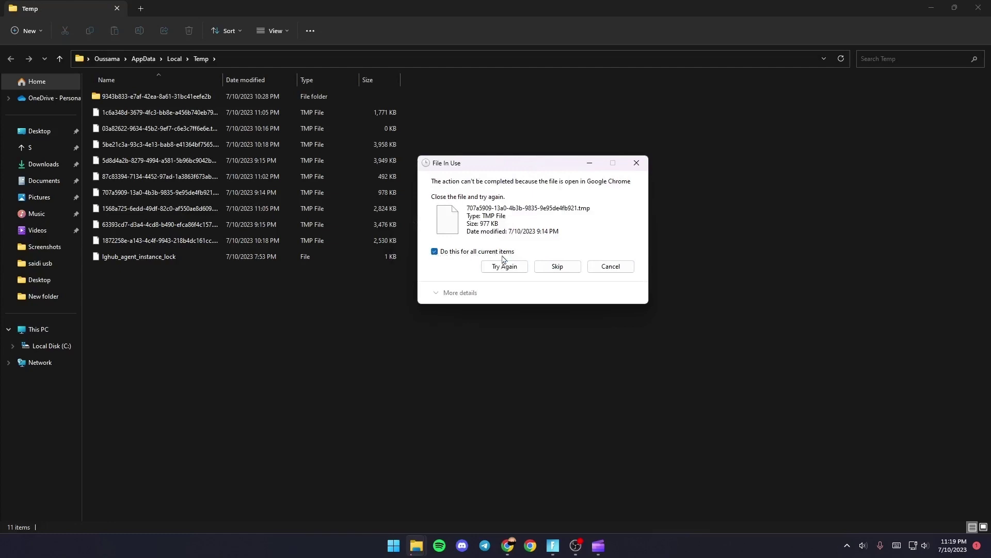
left_click(547, 268)
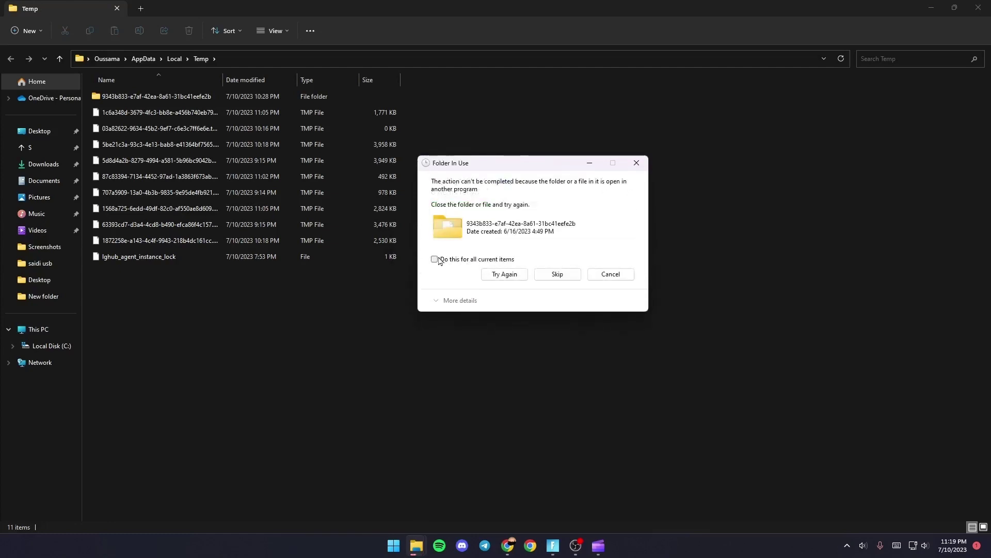
left_click(557, 273)
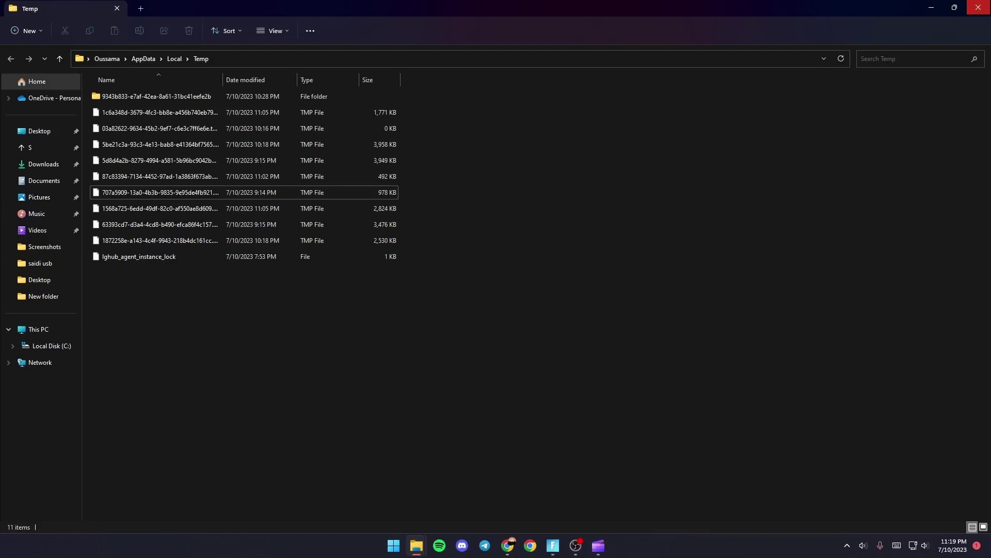
left_click(978, 7)
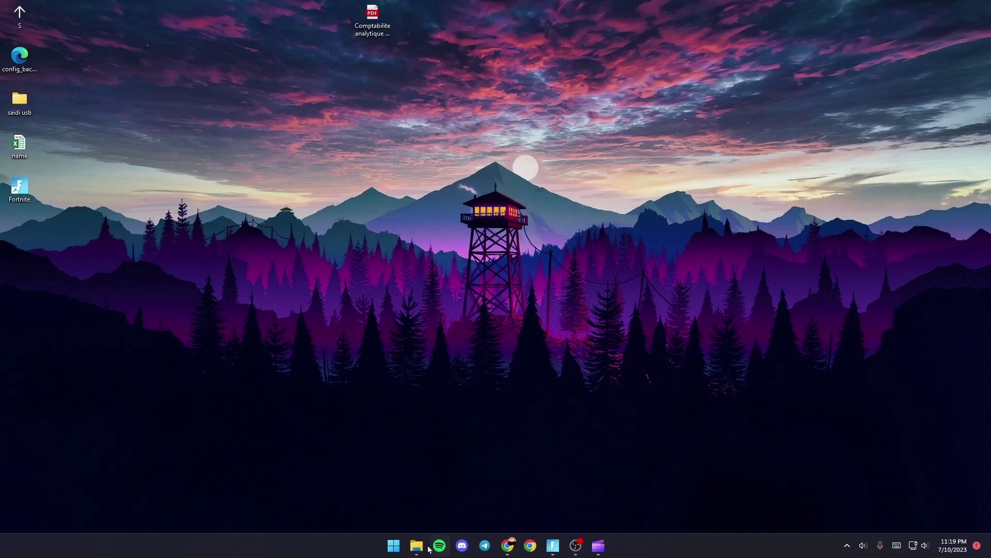
Step: Launch Windows Settings from the Start menu and go to the Graphics settings page
key("super")
left_click(438, 177)
type("se")
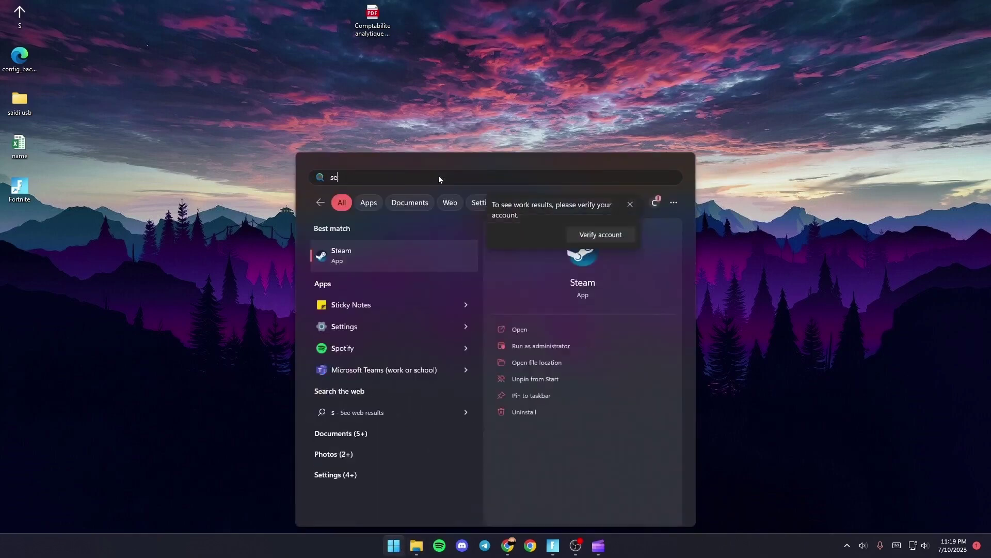
type("ttings")
left_click(371, 267)
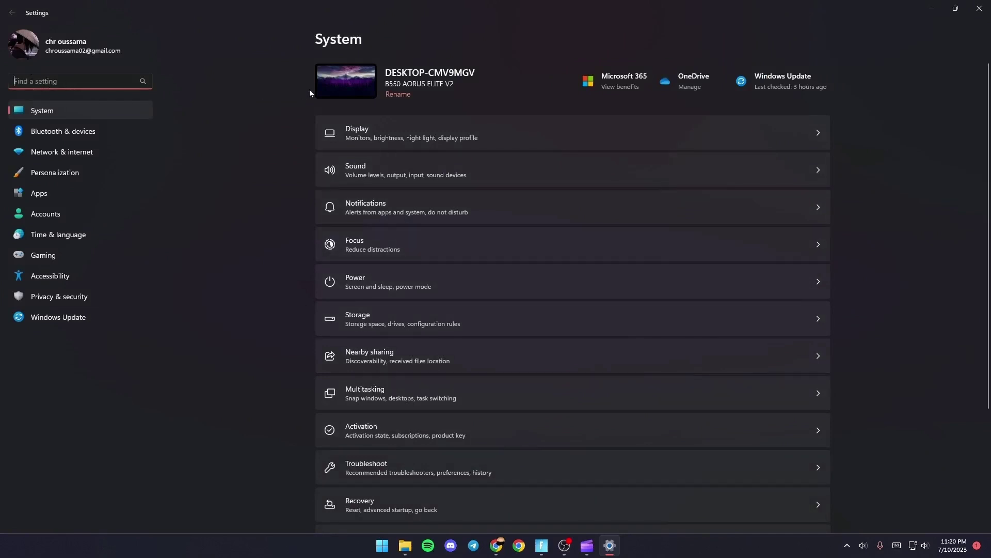
type("gr")
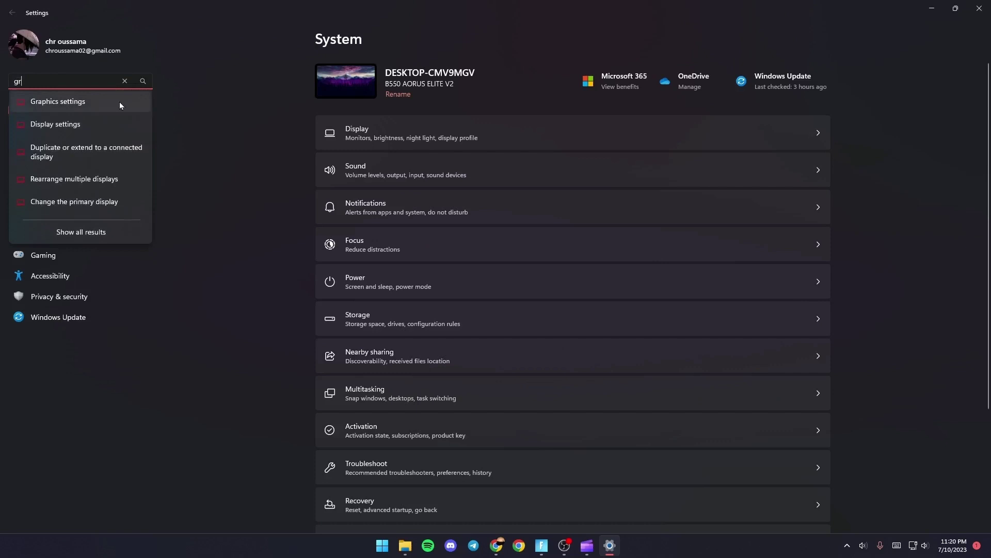
left_click(112, 101)
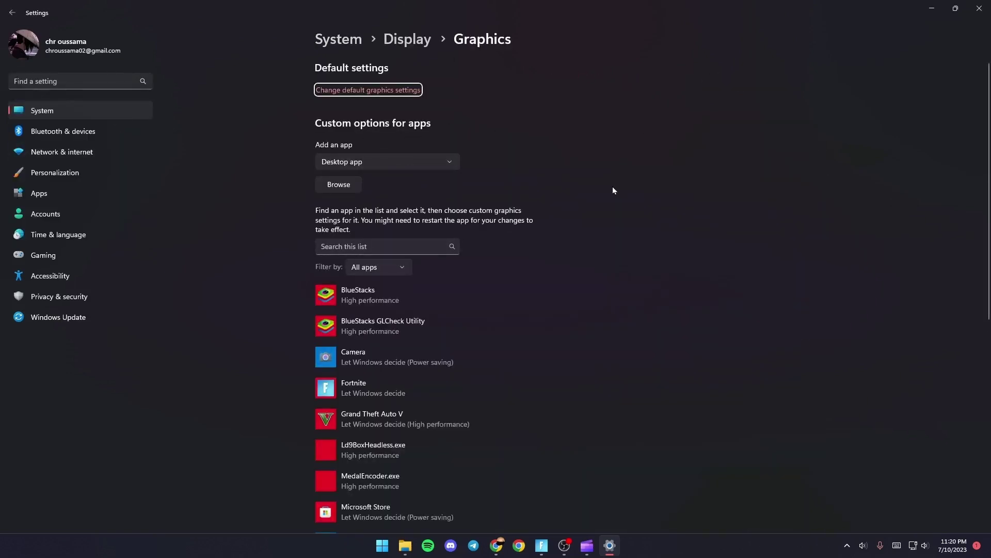
scroll(663, 231, "down", 1)
scroll(514, 203, "up", 1)
Step: Add FortniteClient-Win64-Shipping from Fortnite\FortniteGame\Binaries\Win64 to the graphics app list
left_click(342, 184)
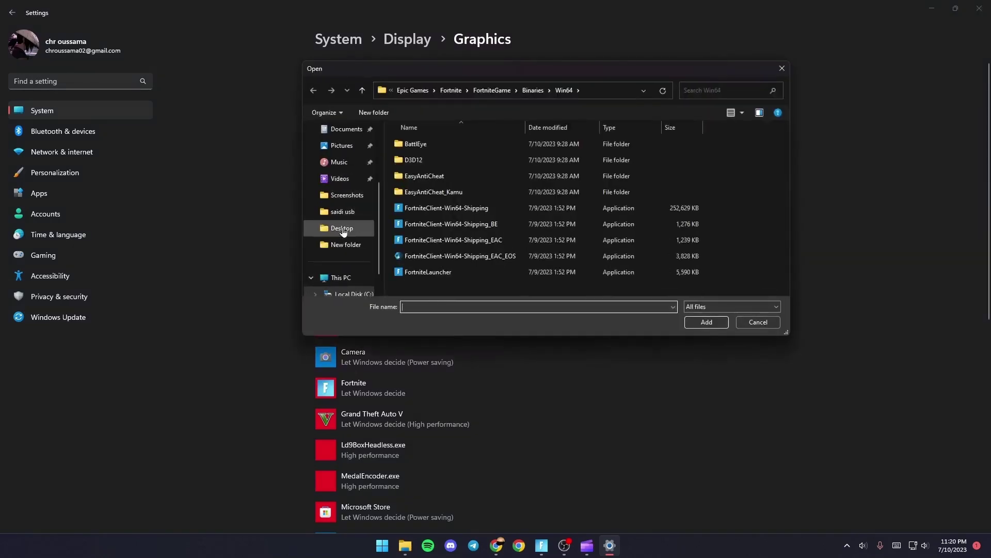
left_click(451, 89)
left_click(407, 91)
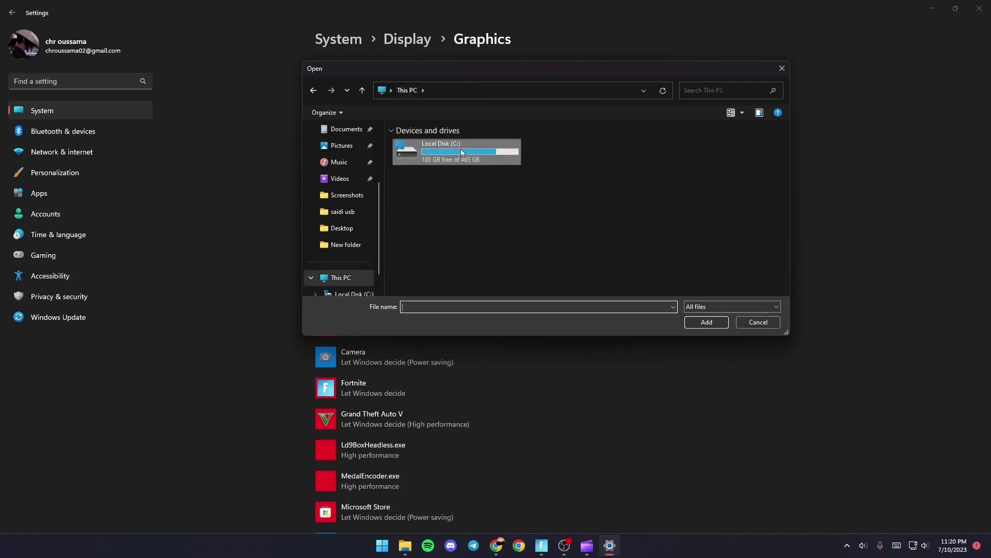
key("alt+Left")
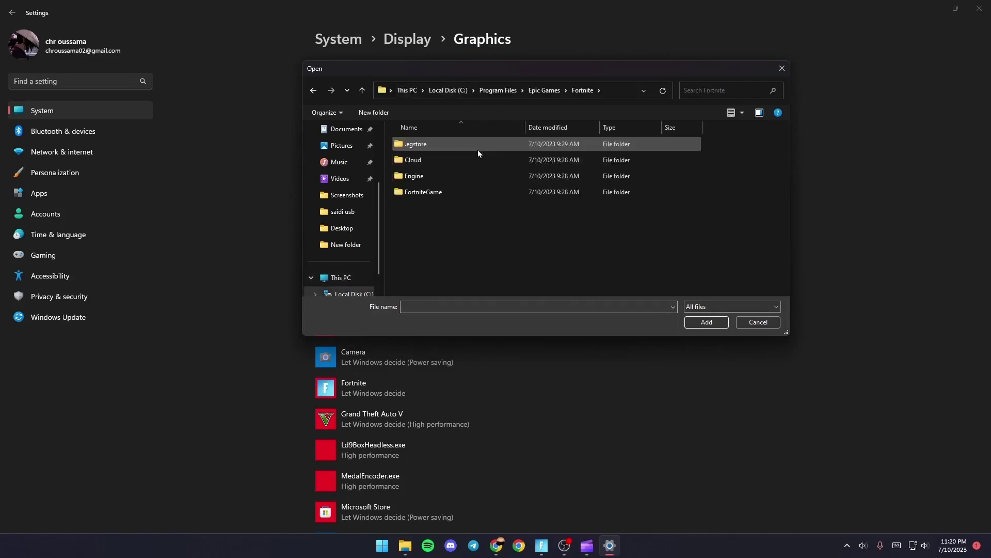
double_click(454, 190)
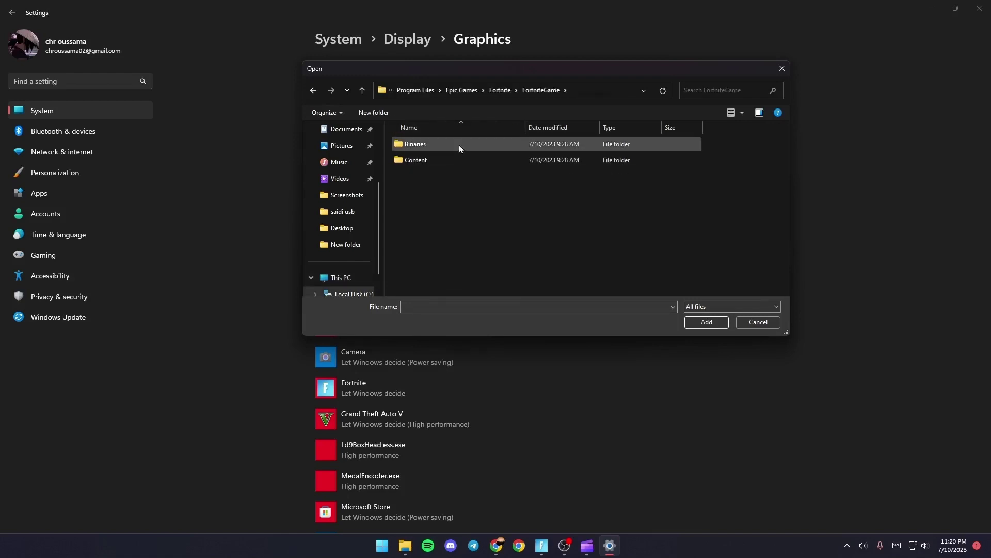
double_click(460, 145)
double_click(460, 157)
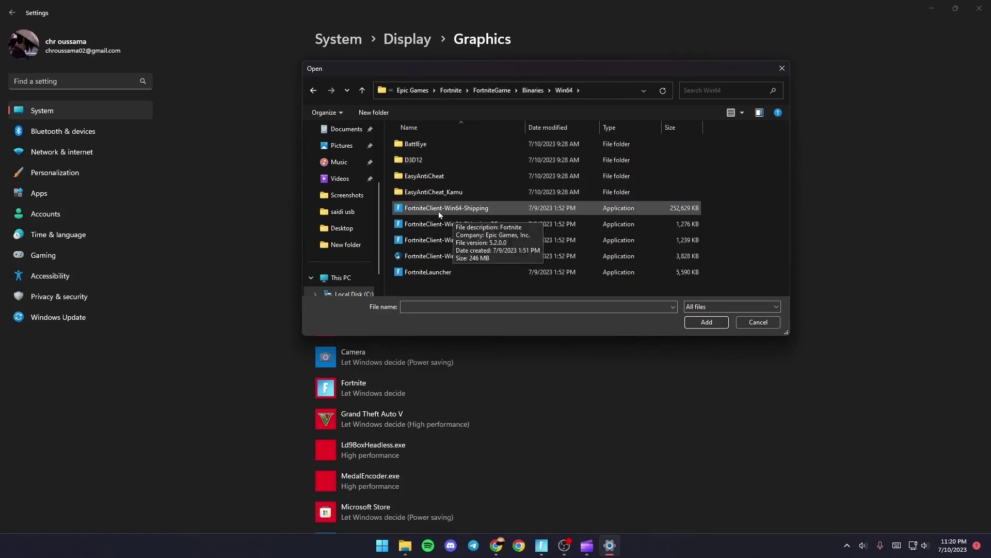
double_click(522, 209)
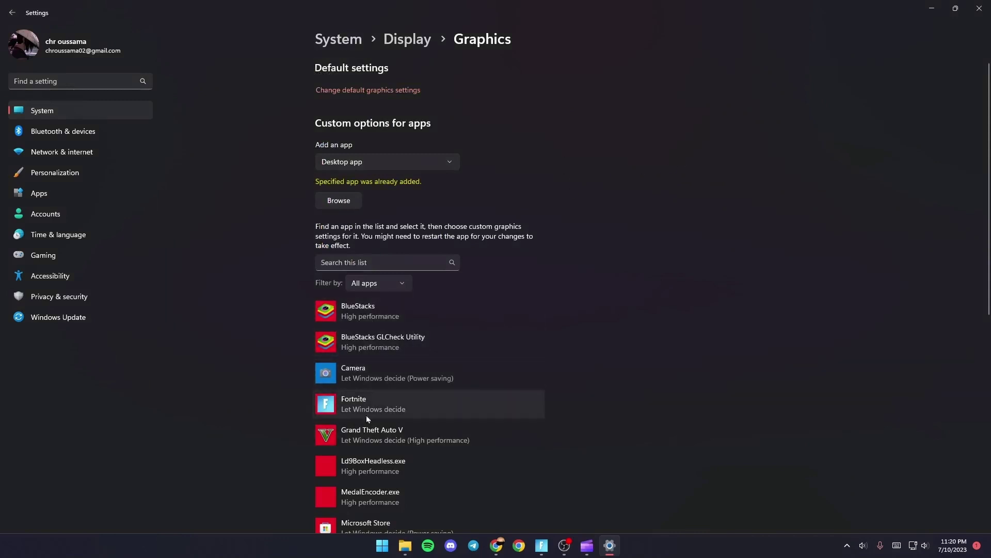
scroll(366, 416, "down", 3)
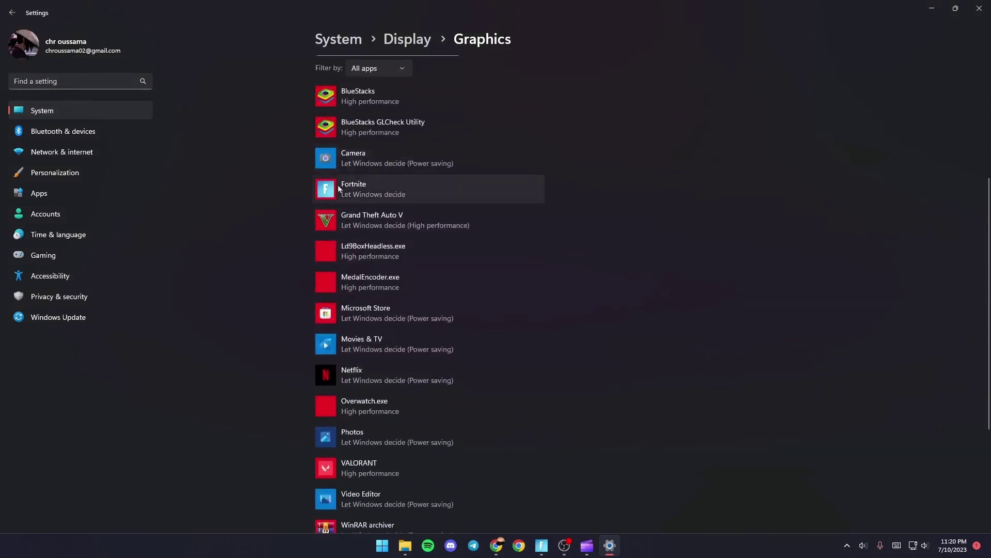
Step: Set Fortnite's graphics preference to High performance and close the dialog
left_click(381, 195)
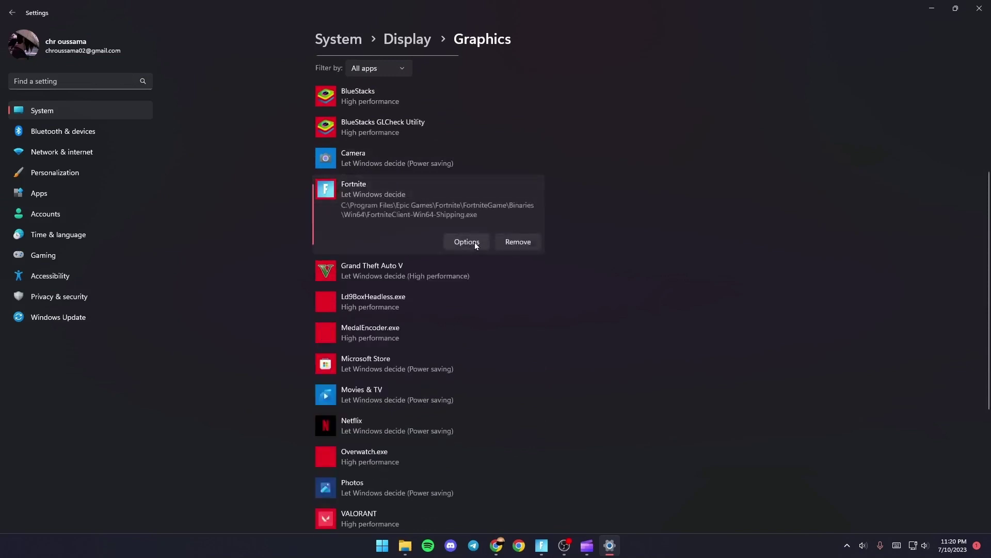
left_click(467, 242)
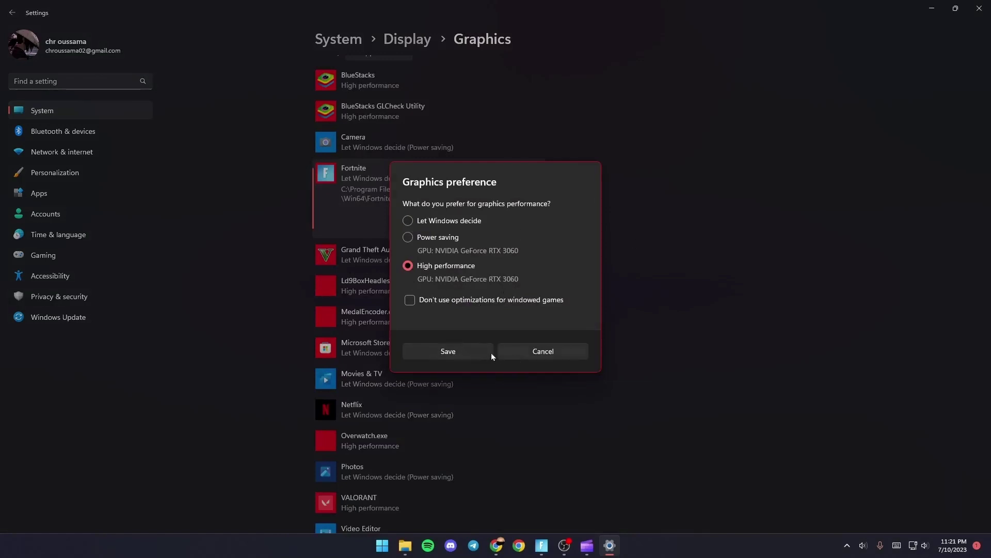
left_click(549, 356)
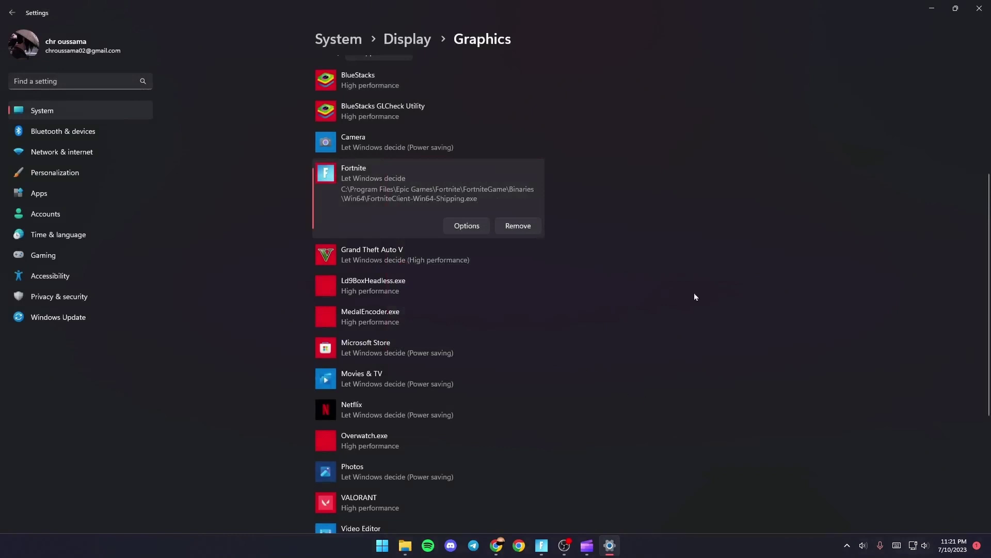
Step: Close Settings, restore Fortnite from the taskbar, and exit video settings to the lobby
left_click(979, 8)
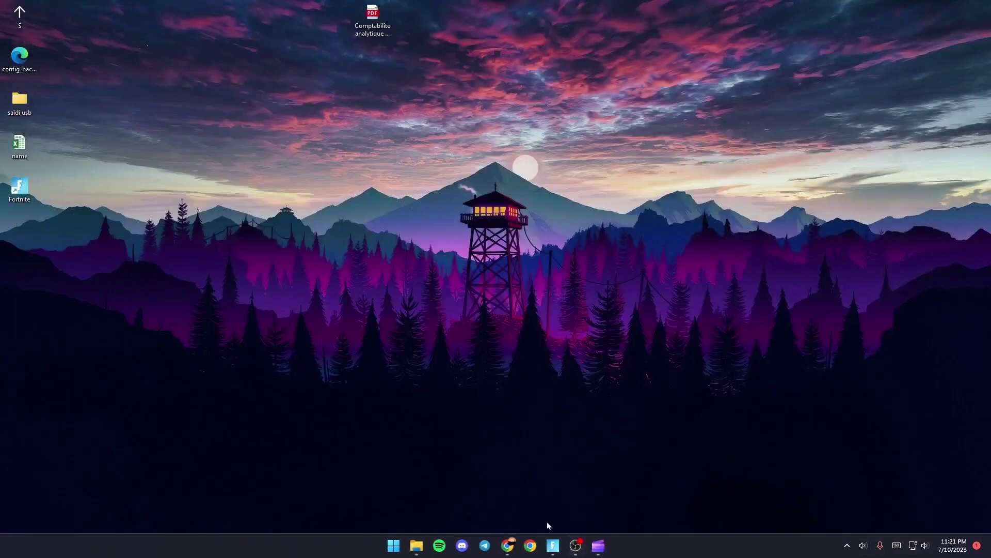
left_click(555, 546)
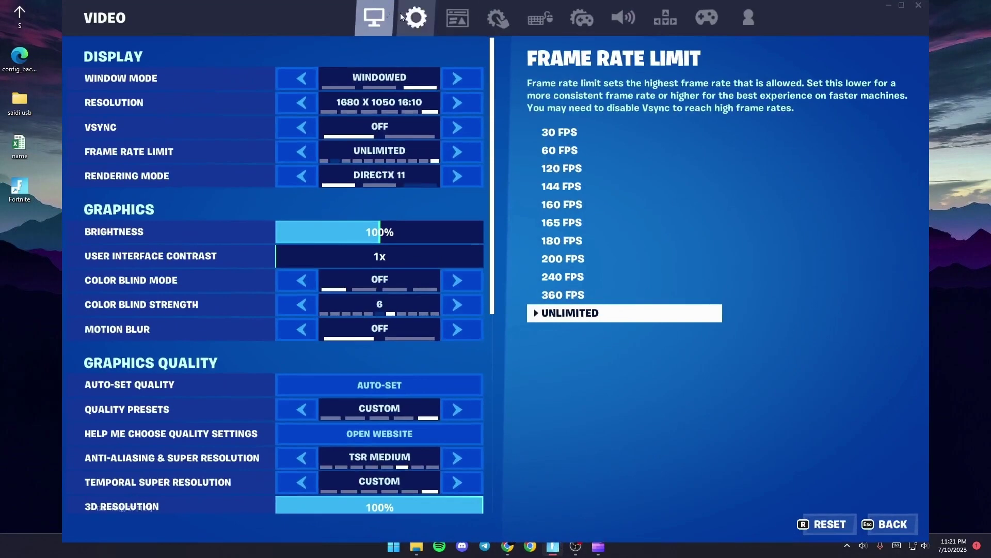
key("Escape")
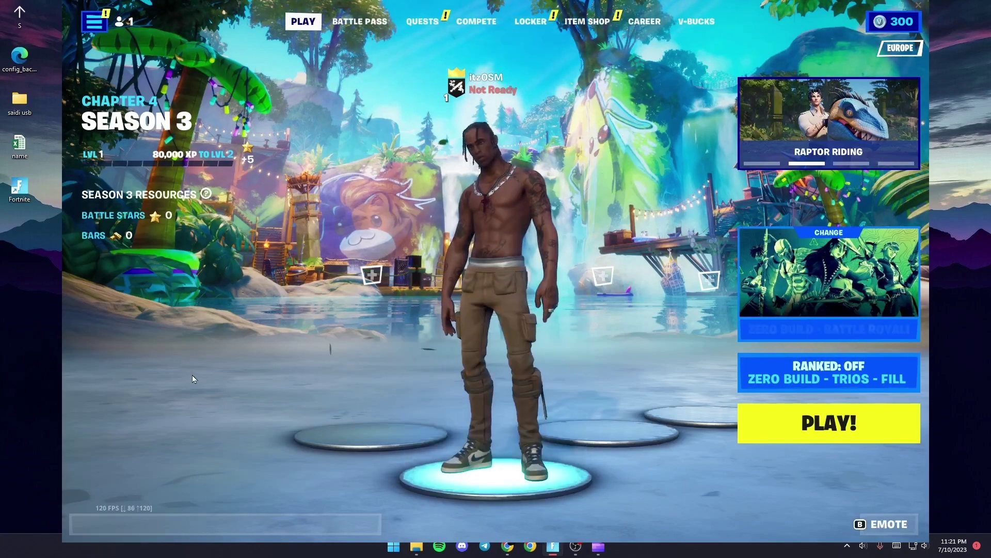